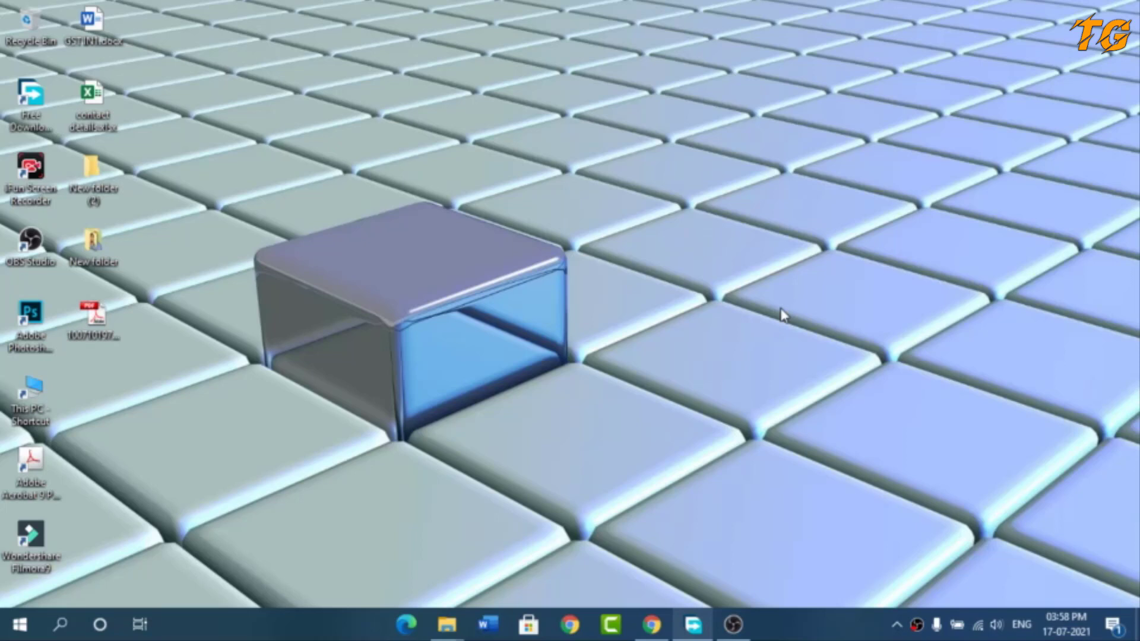
- Switch to Chrome, search Google for rufus, and open the official rufus.ie website
{"action": "left_click", "coordinate": [652, 625]}
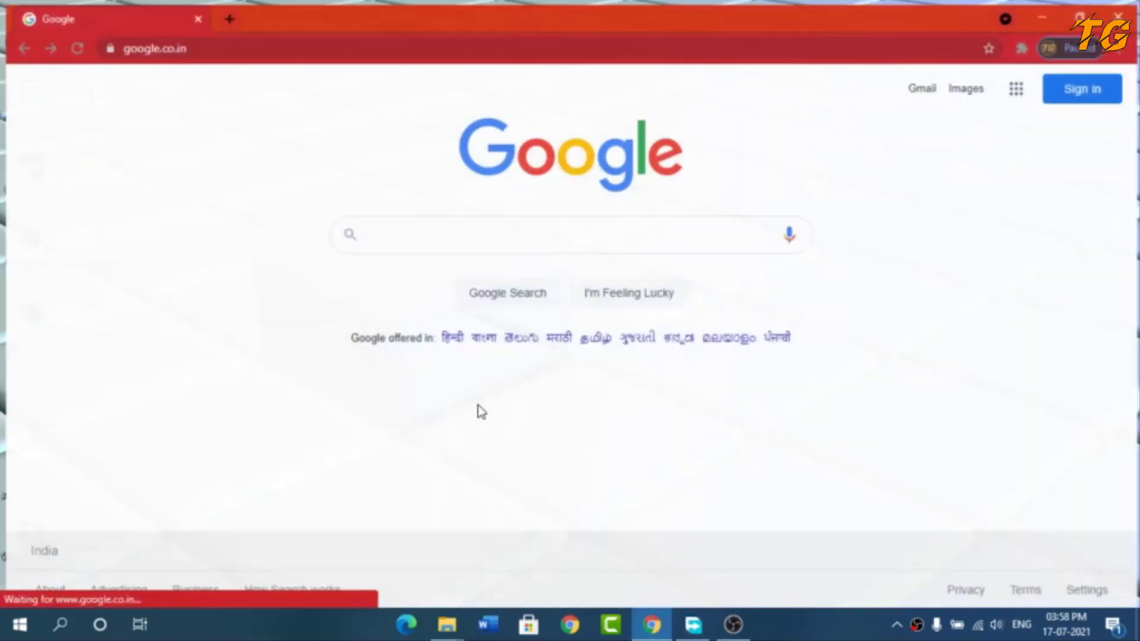
{"action": "left_click", "coordinate": [215, 45]}
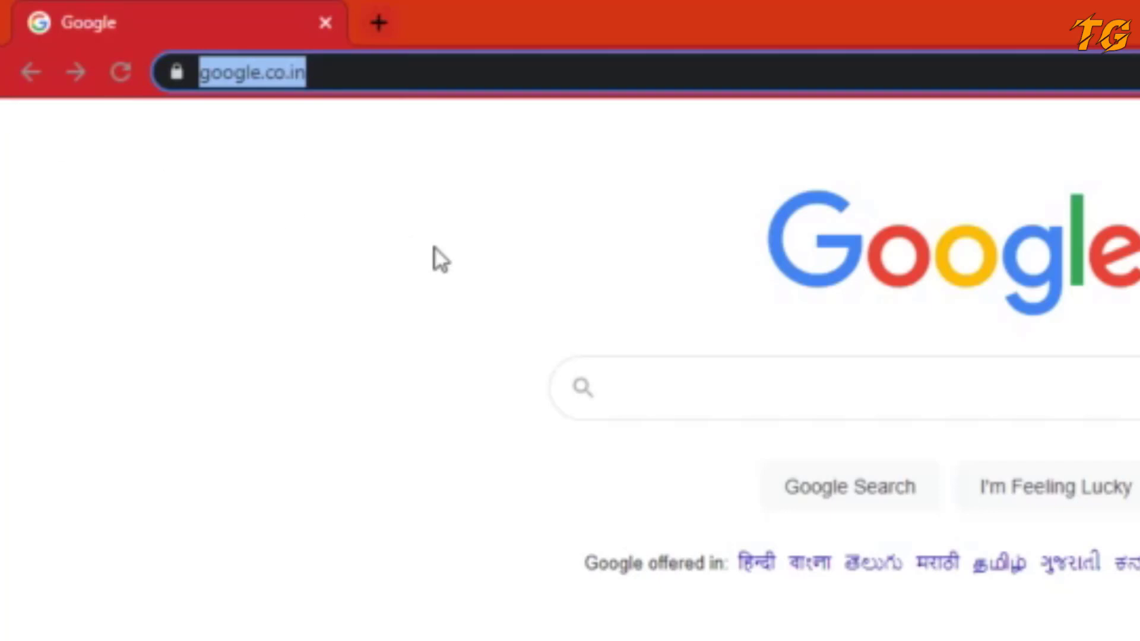
{"action": "type", "text": "rufus"}
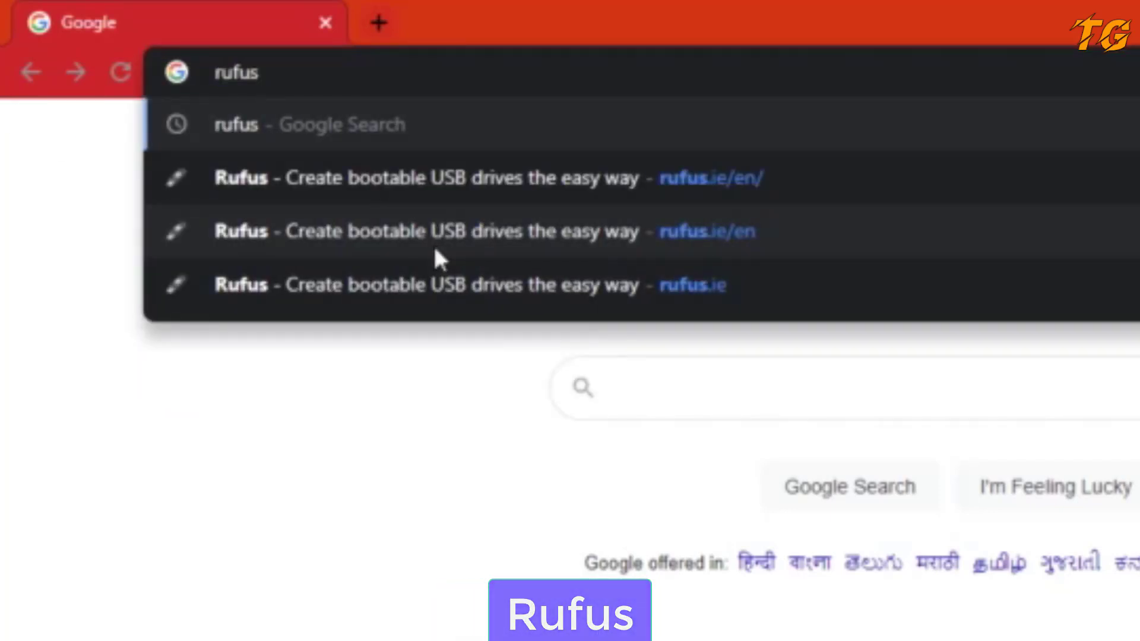
{"action": "key", "text": "Return"}
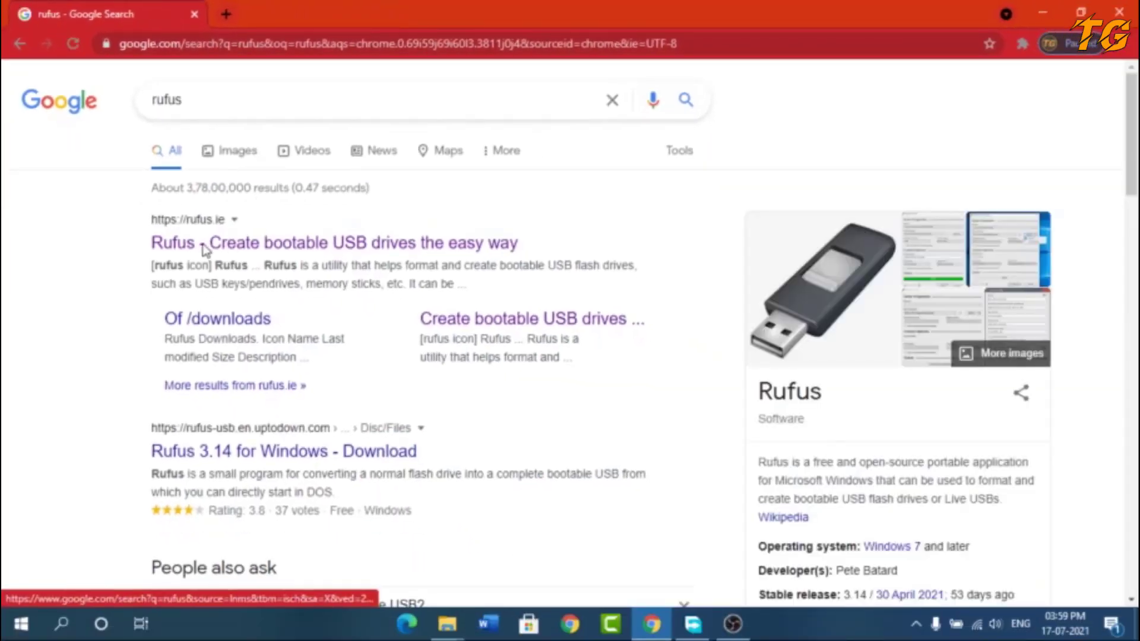
{"action": "left_click", "coordinate": [252, 249]}
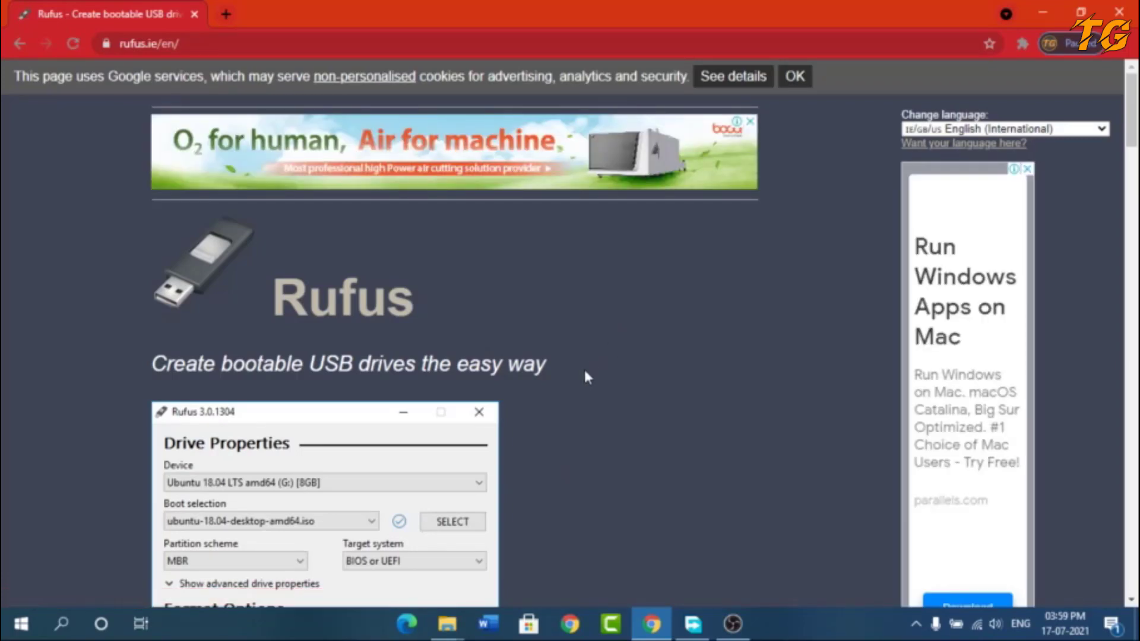
- Download Rufus 3.14 from the site's Download section using Free Download Manager
{"action": "scroll", "coordinate": [583, 367], "scroll_direction": "down", "scroll_amount": 10}
{"action": "scroll", "coordinate": [579, 393], "scroll_direction": "down", "scroll_amount": 4}
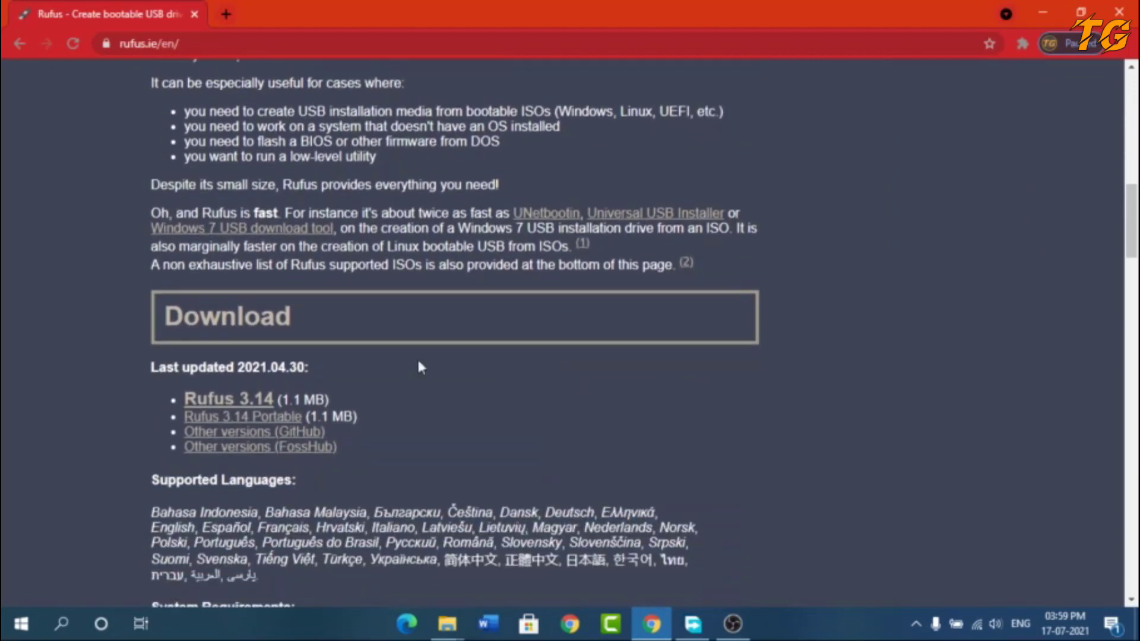
{"action": "left_click_drag", "start_coordinate": [168, 317], "coordinate": [313, 325]}
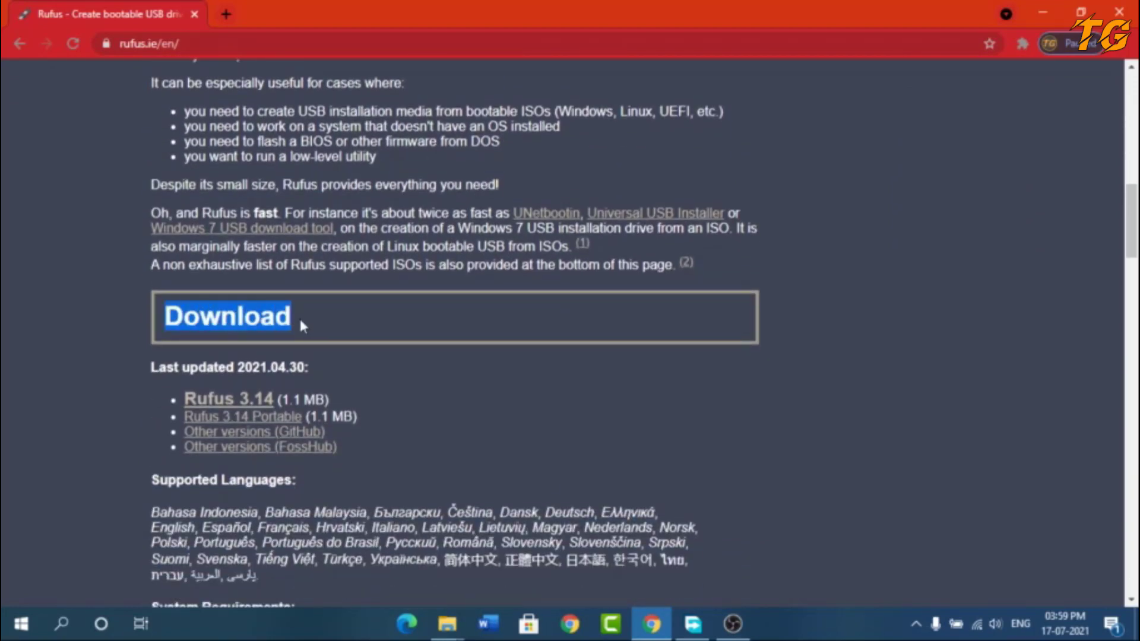
{"action": "left_click", "coordinate": [298, 317]}
{"action": "left_click_drag", "start_coordinate": [182, 401], "coordinate": [332, 403]}
{"action": "left_click", "coordinate": [309, 395]}
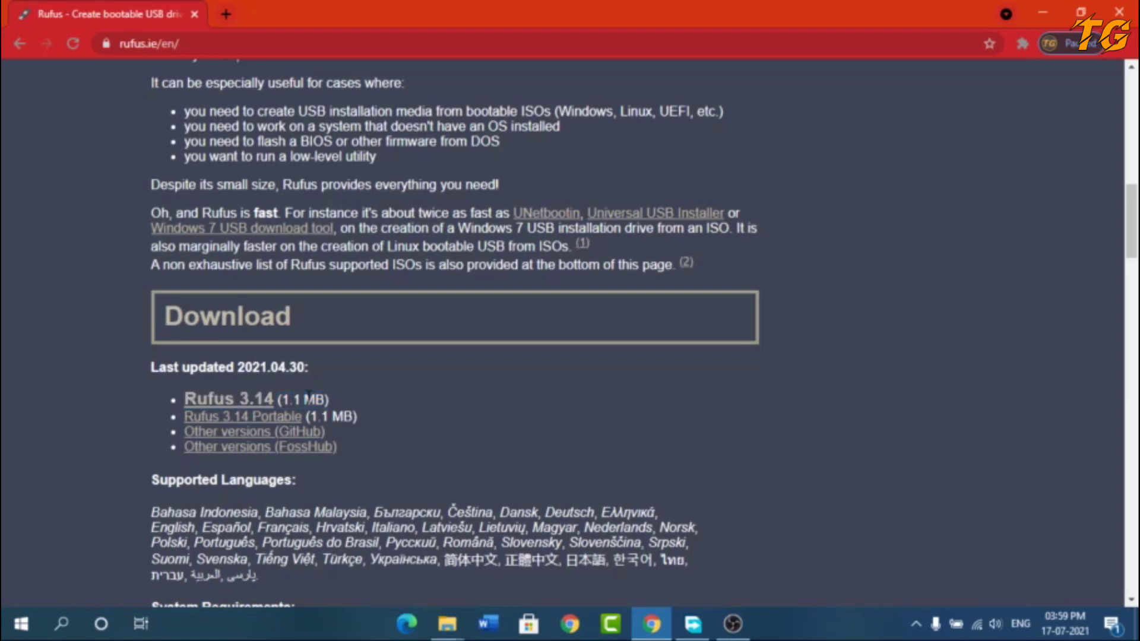
{"action": "left_click", "coordinate": [250, 399]}
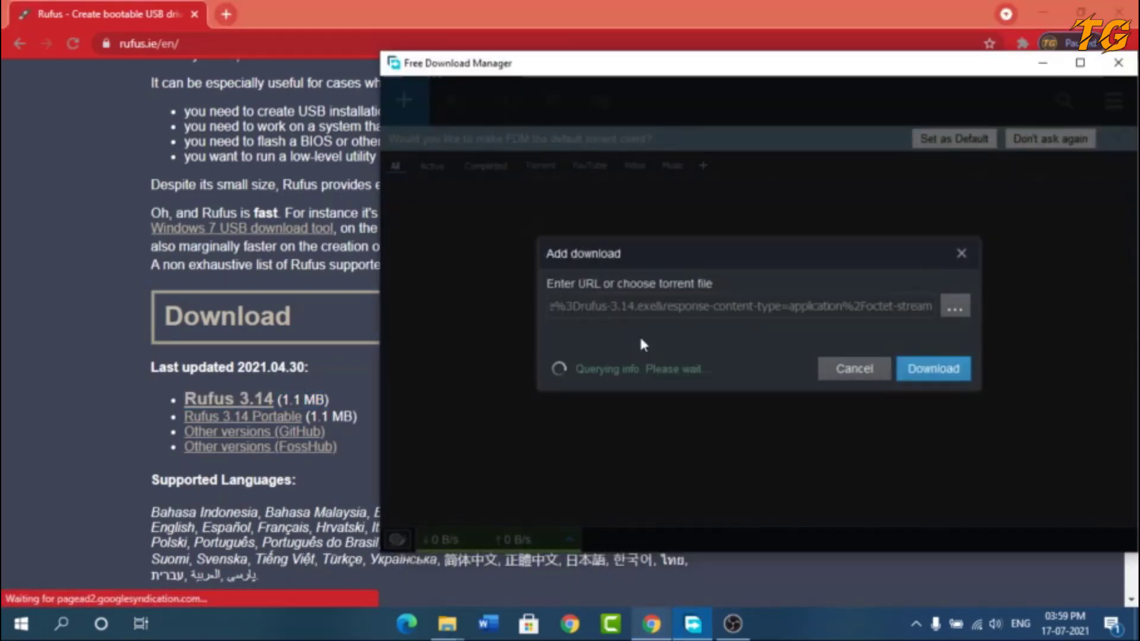
{"action": "left_click", "coordinate": [932, 402]}
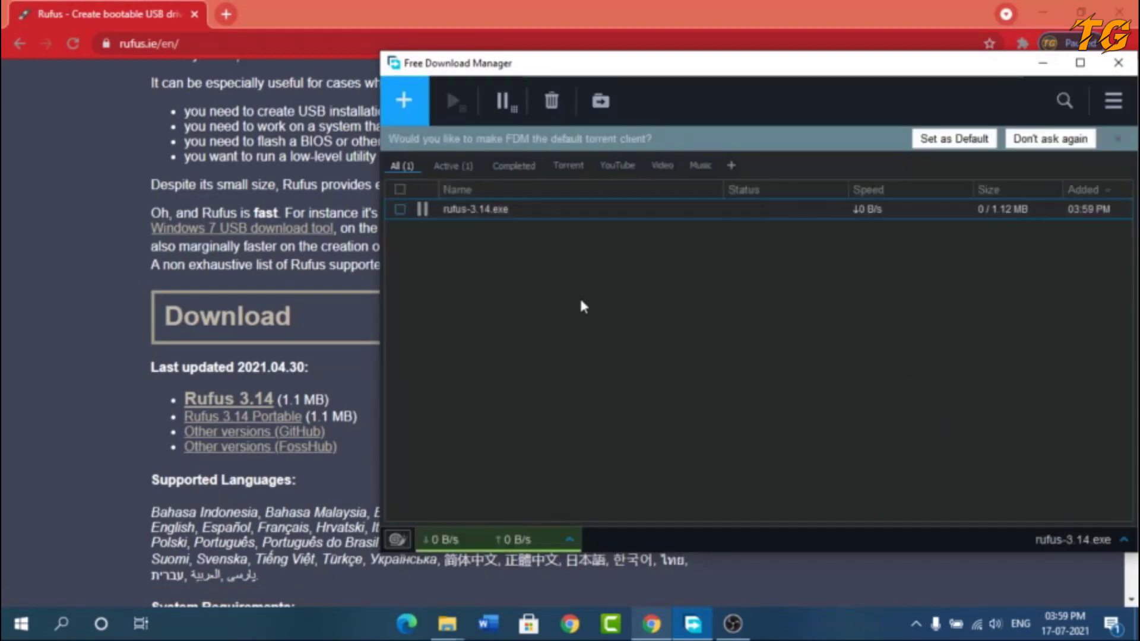
- Open the folder containing the downloaded file and launch rufus-3.14.exe
{"action": "left_click", "coordinate": [426, 215]}
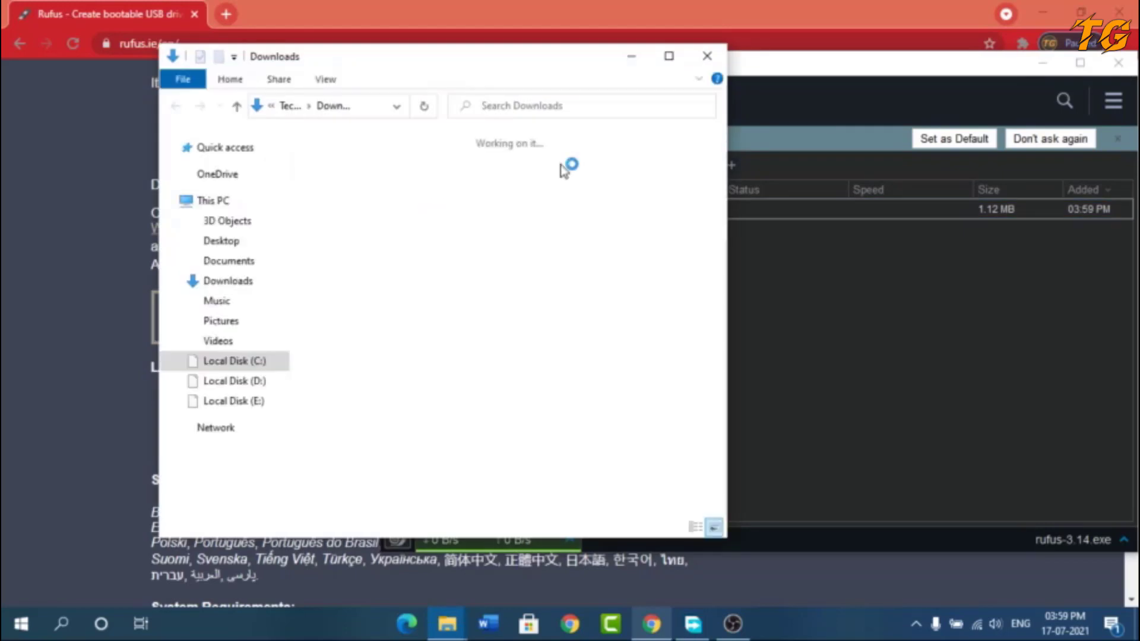
{"action": "left_click", "coordinate": [670, 57]}
{"action": "right_click", "coordinate": [353, 221]}
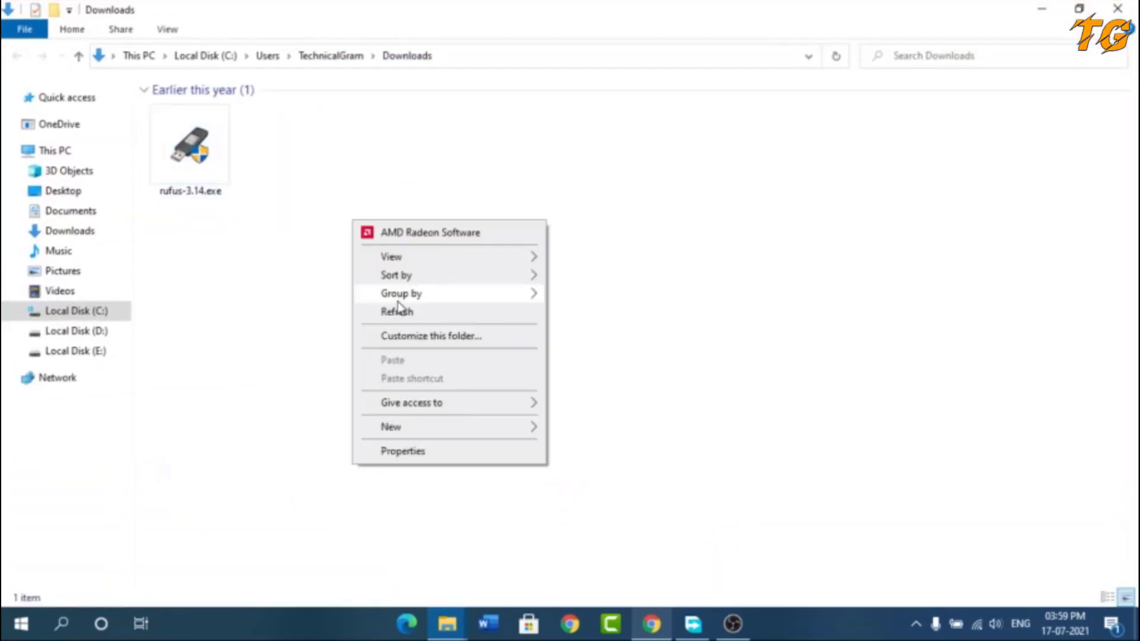
{"action": "left_click", "coordinate": [381, 310]}
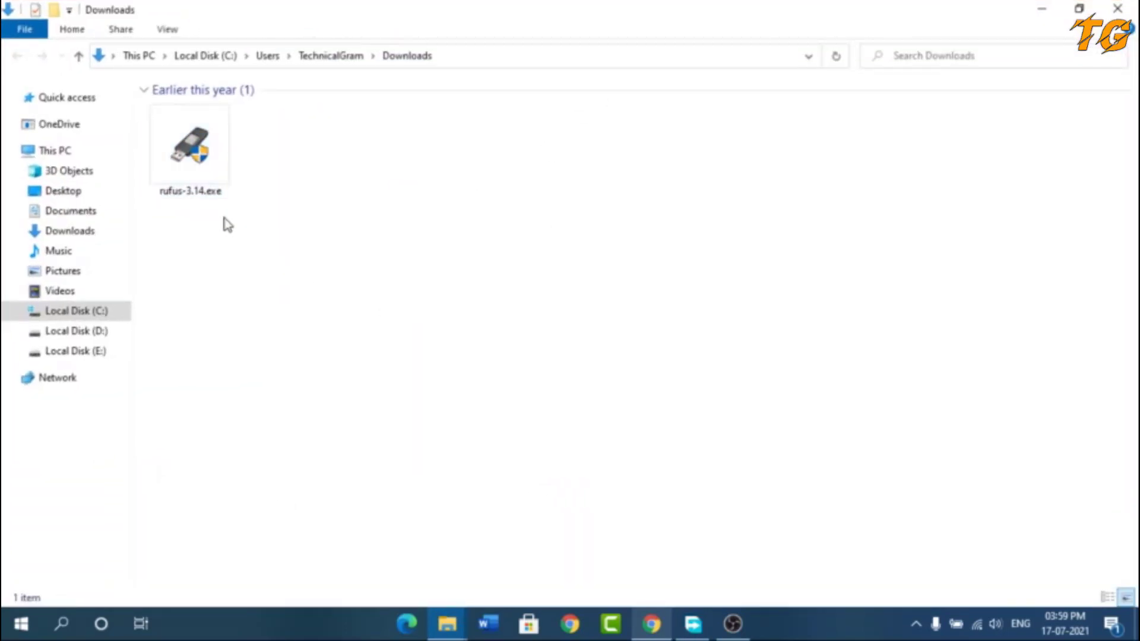
{"action": "double_click", "coordinate": [198, 172]}
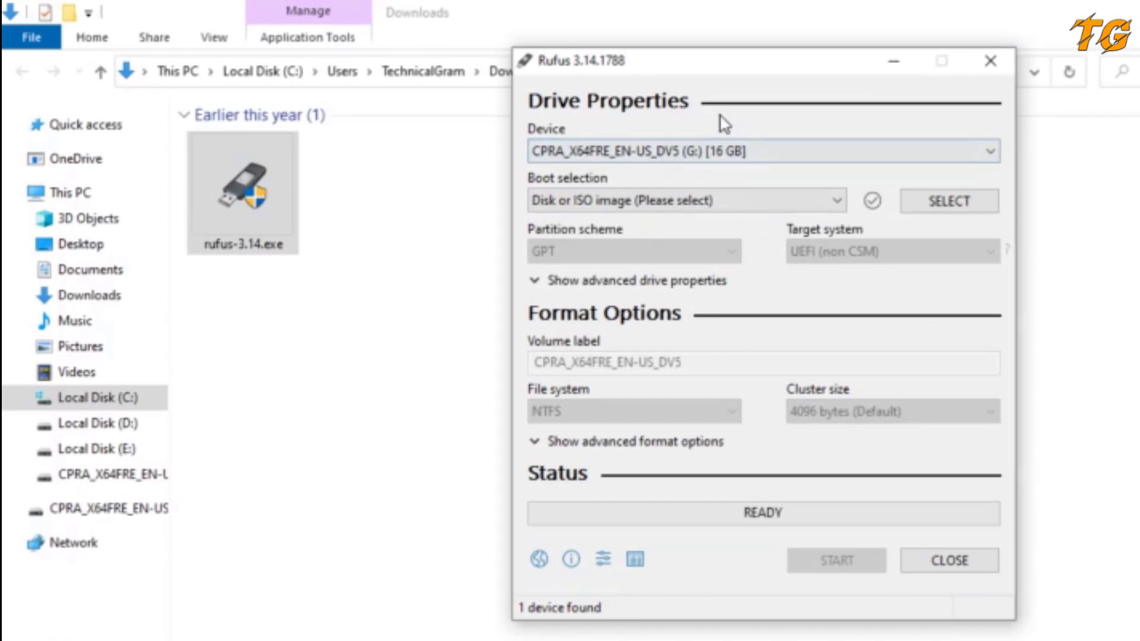
- Select the 16 GB USB drive (G:) as the device and Disk or ISO image as the boot selection
{"action": "left_click", "coordinate": [775, 152]}
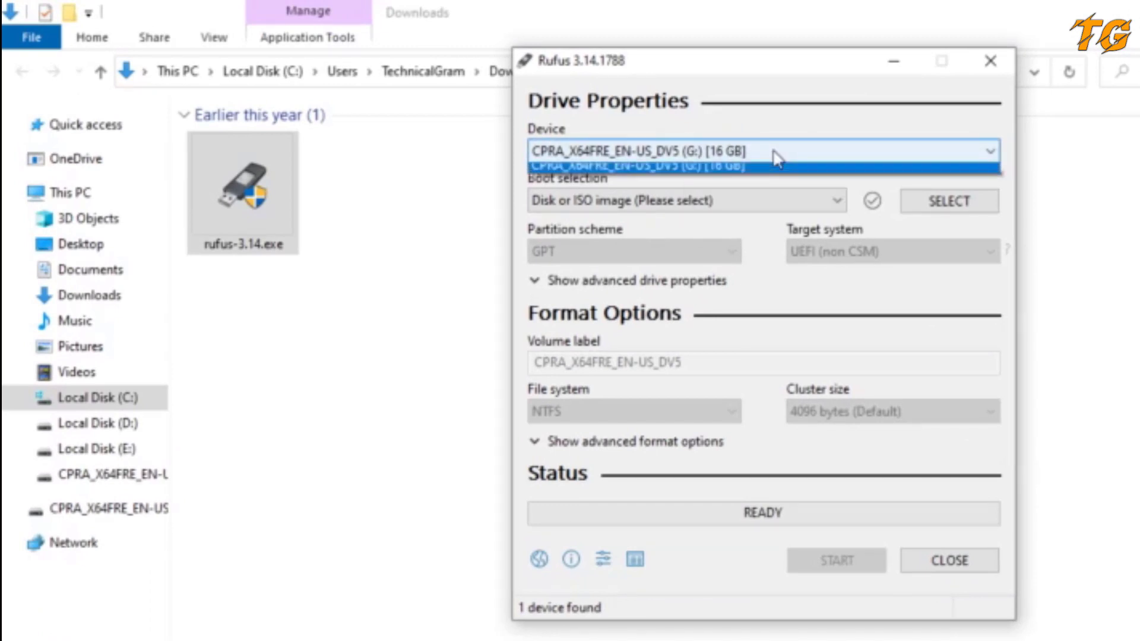
{"action": "left_click", "coordinate": [775, 153]}
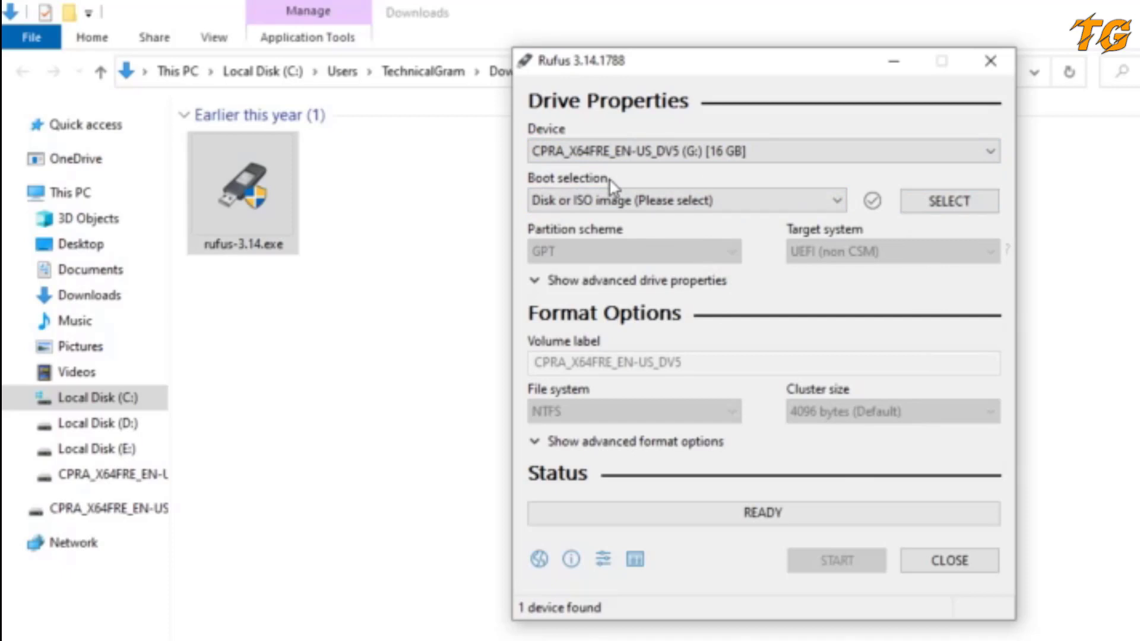
{"action": "left_click", "coordinate": [742, 202]}
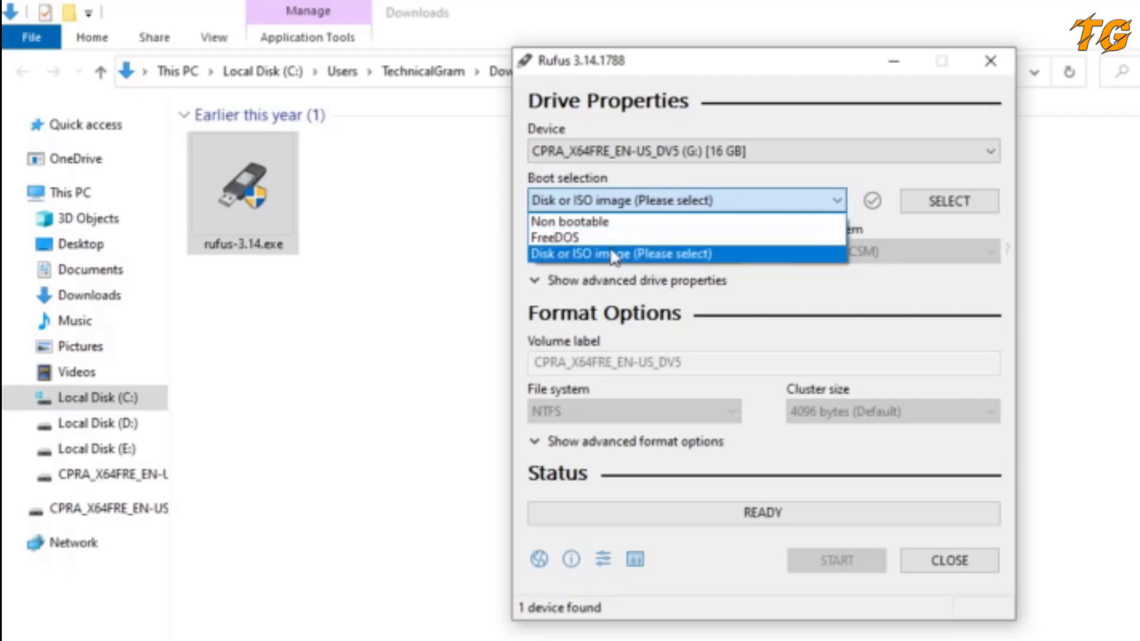
{"action": "left_click", "coordinate": [645, 254]}
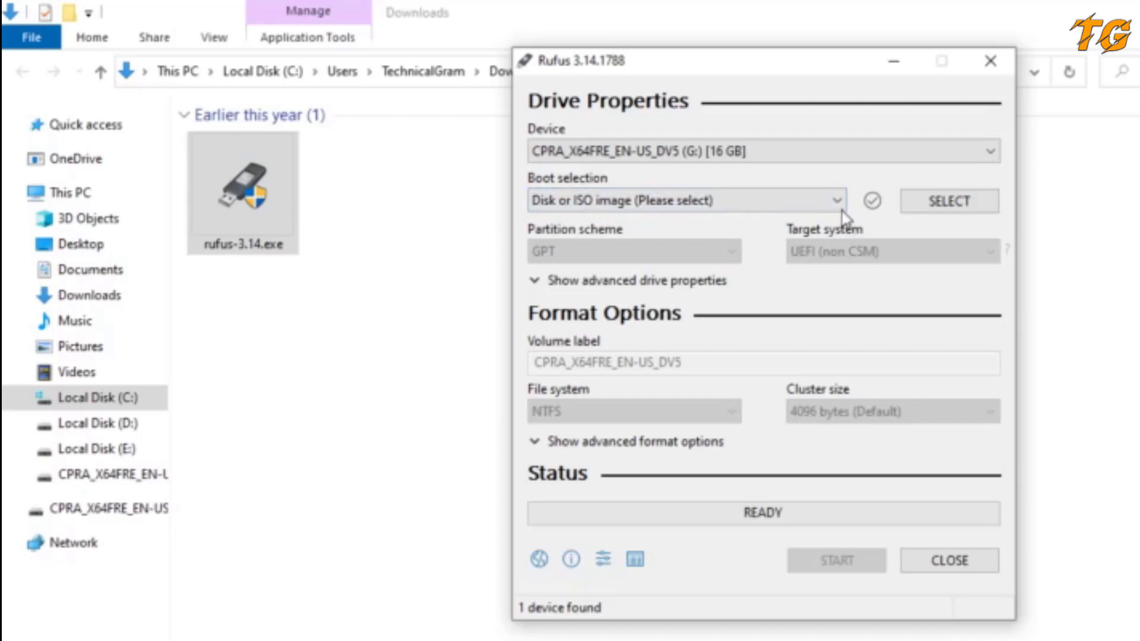
- Load the 22000.65.210704-1725 ISO from the Windows 11 Beta folder as the boot image
{"action": "left_click", "coordinate": [934, 205]}
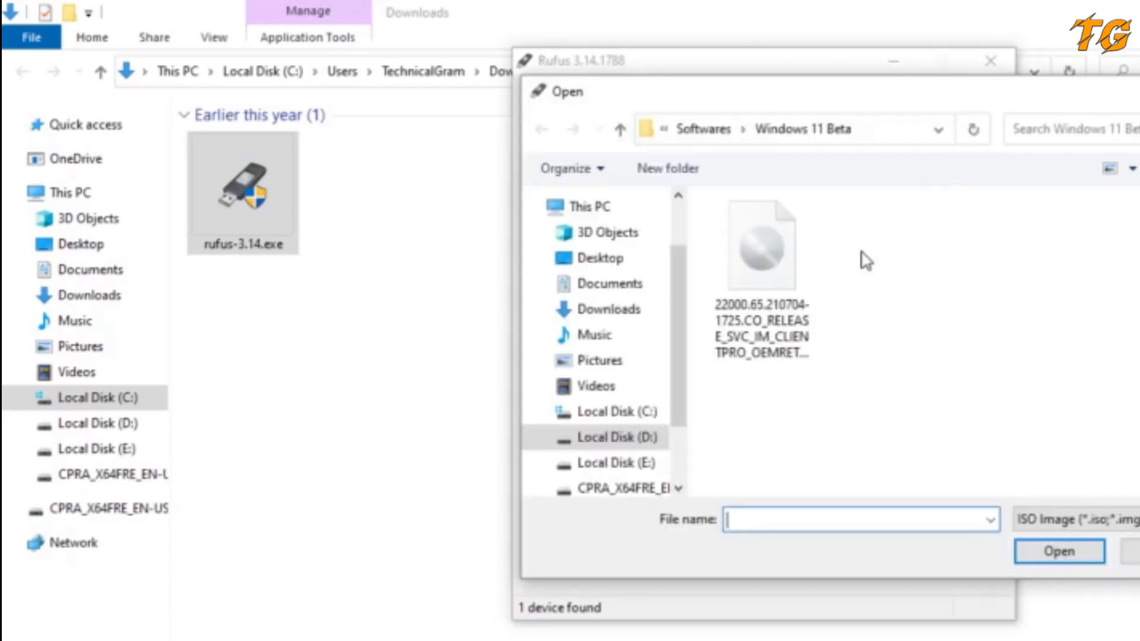
{"action": "left_click", "coordinate": [775, 273]}
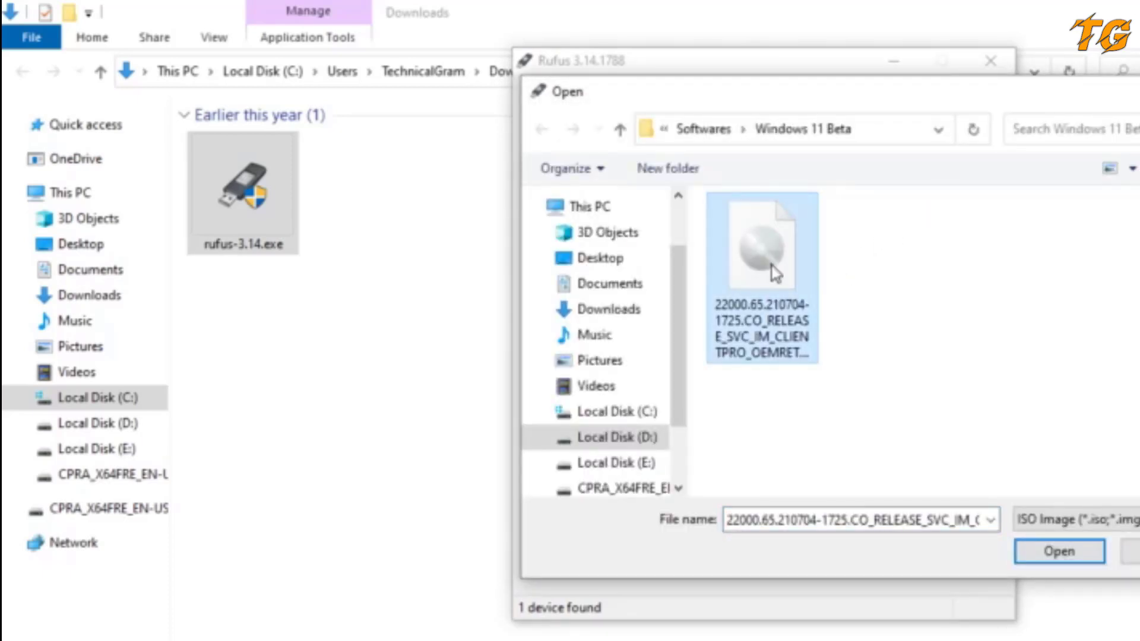
{"action": "left_click", "coordinate": [1060, 552]}
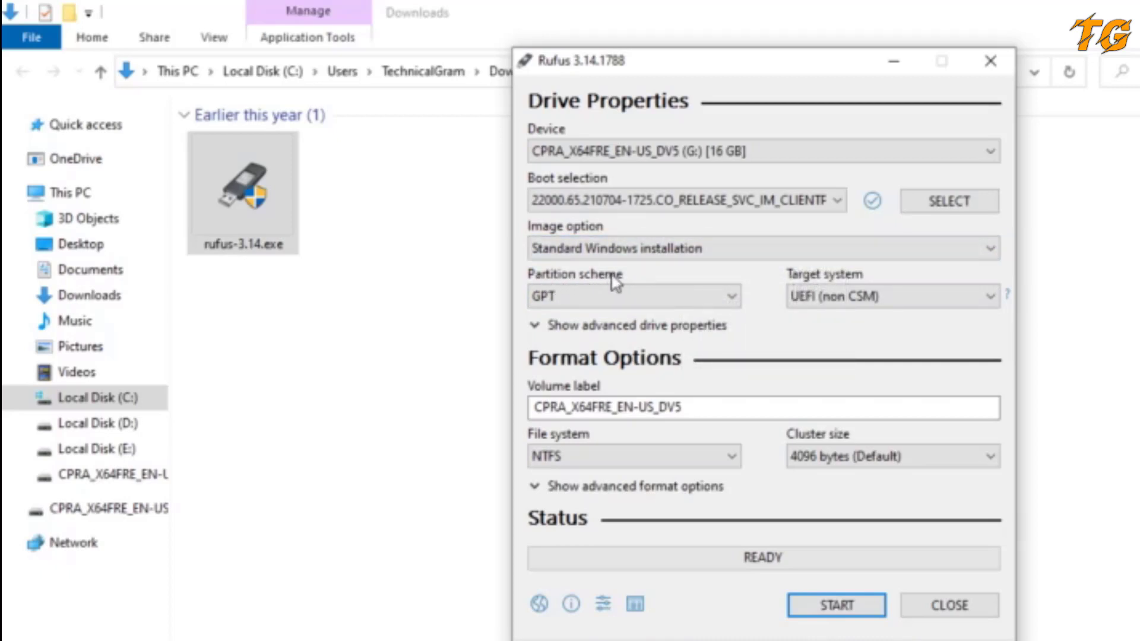
- Choose GPT as the partition scheme for the USB drive
{"action": "left_click", "coordinate": [707, 300]}
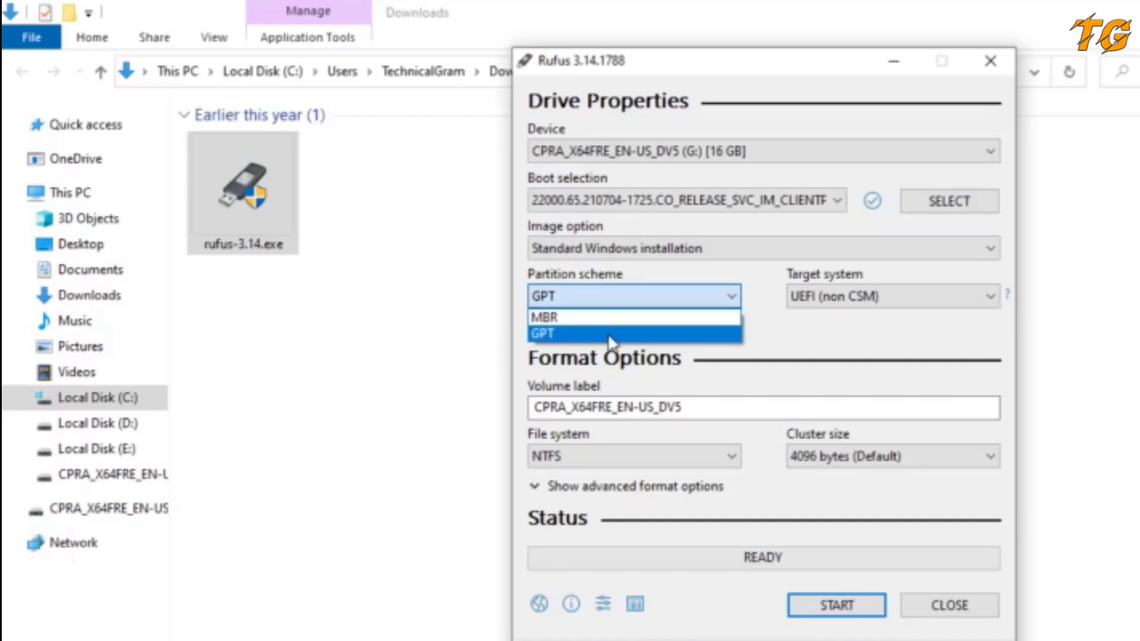
{"action": "left_click", "coordinate": [763, 339]}
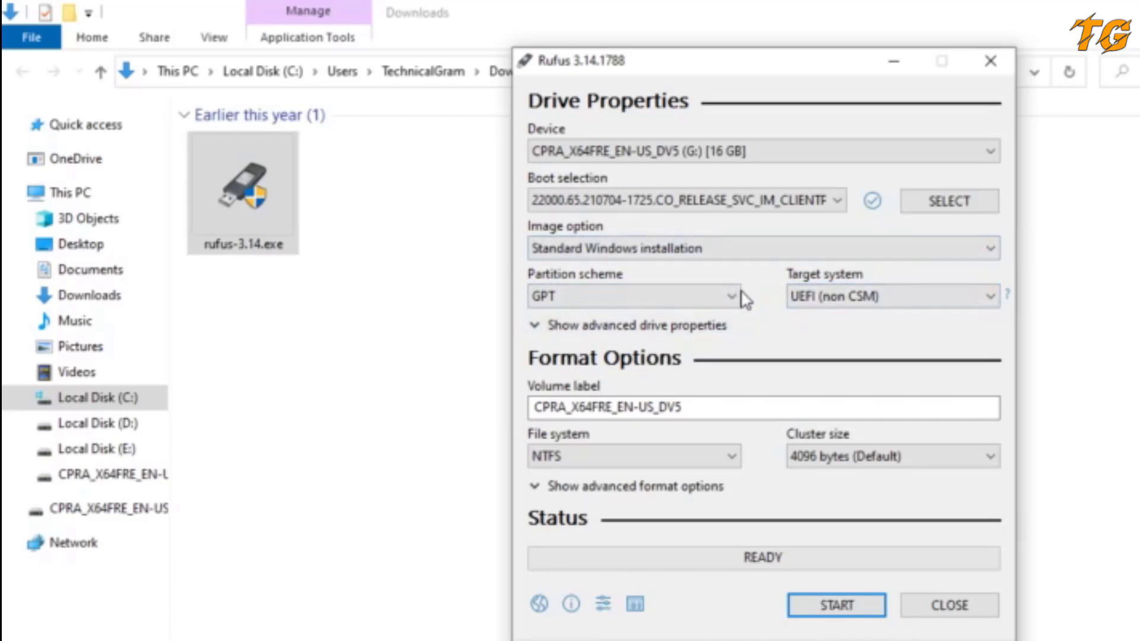
{"action": "left_click", "coordinate": [736, 296]}
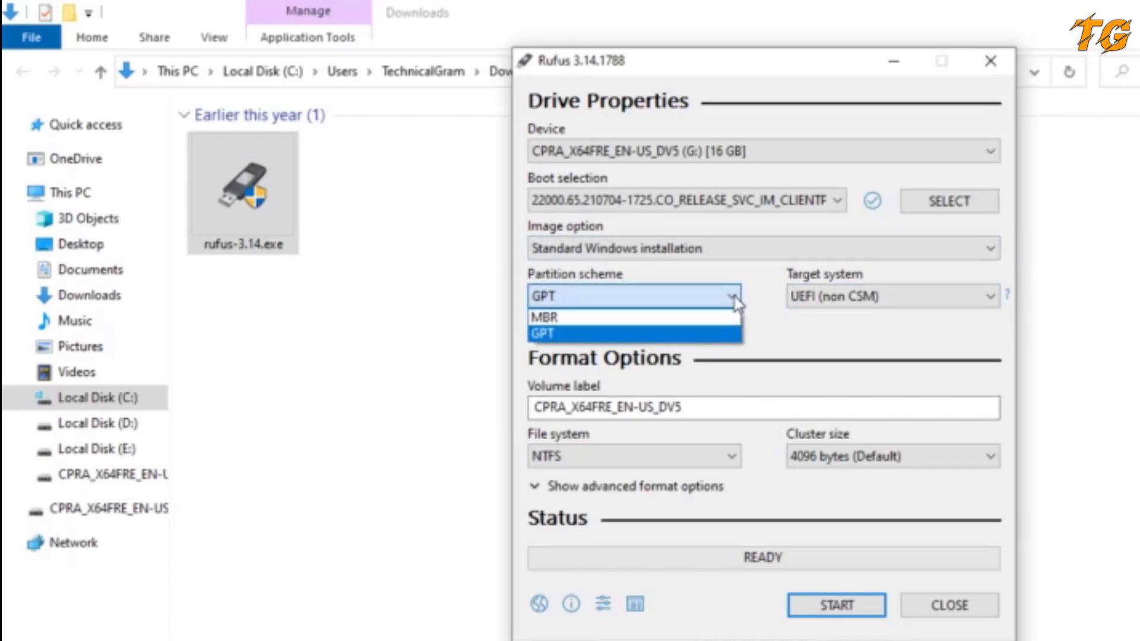
{"action": "left_click", "coordinate": [686, 335]}
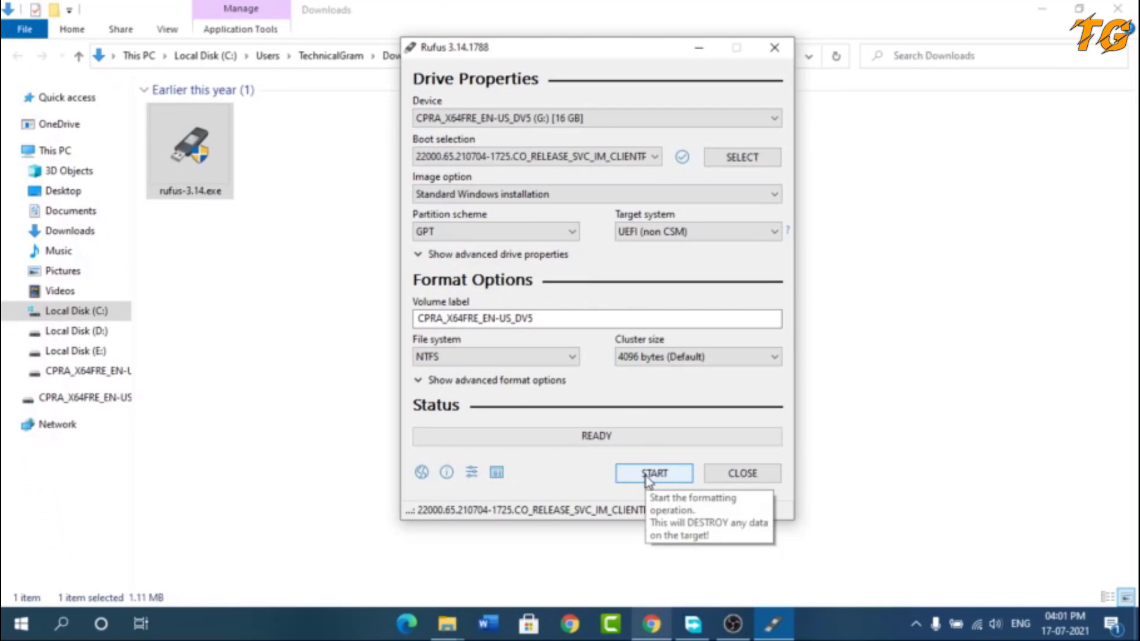
- Write the Windows 11 image to the USB drive, accepting the erasure of its data, and close Rufus
{"action": "left_click", "coordinate": [654, 475]}
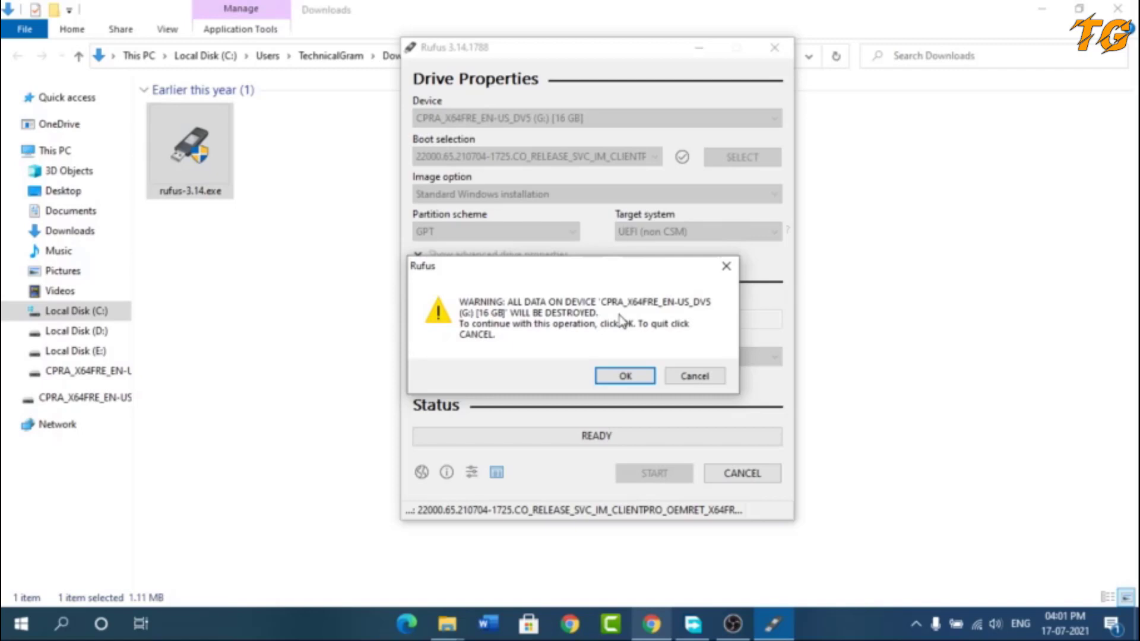
{"action": "left_click", "coordinate": [625, 377]}
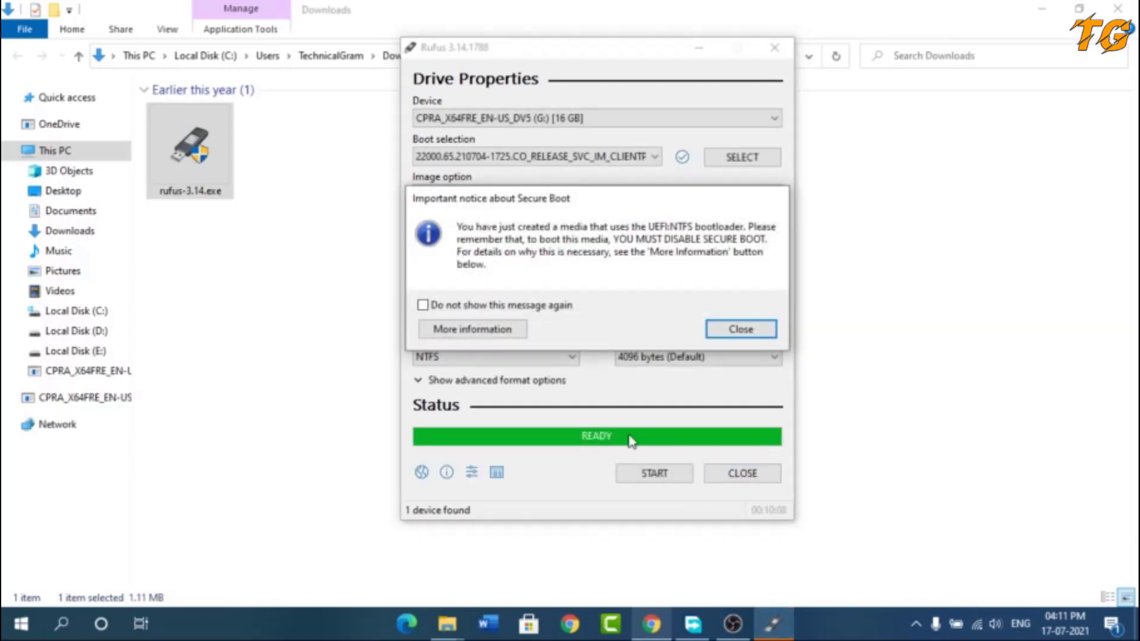
{"action": "left_click", "coordinate": [740, 329]}
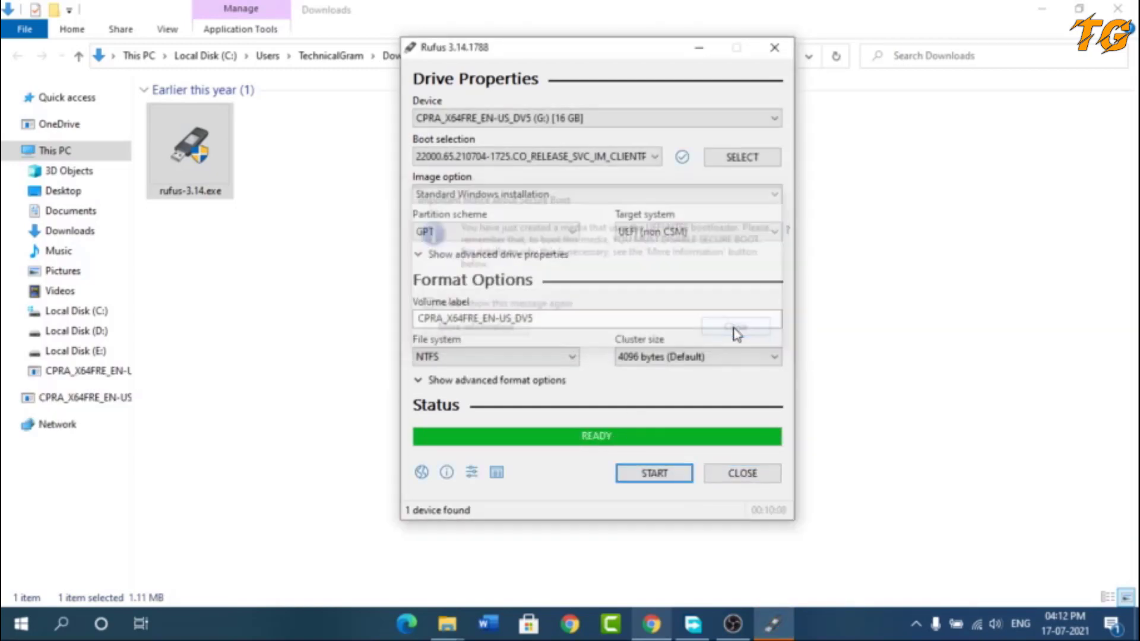
{"action": "left_click", "coordinate": [741, 475]}
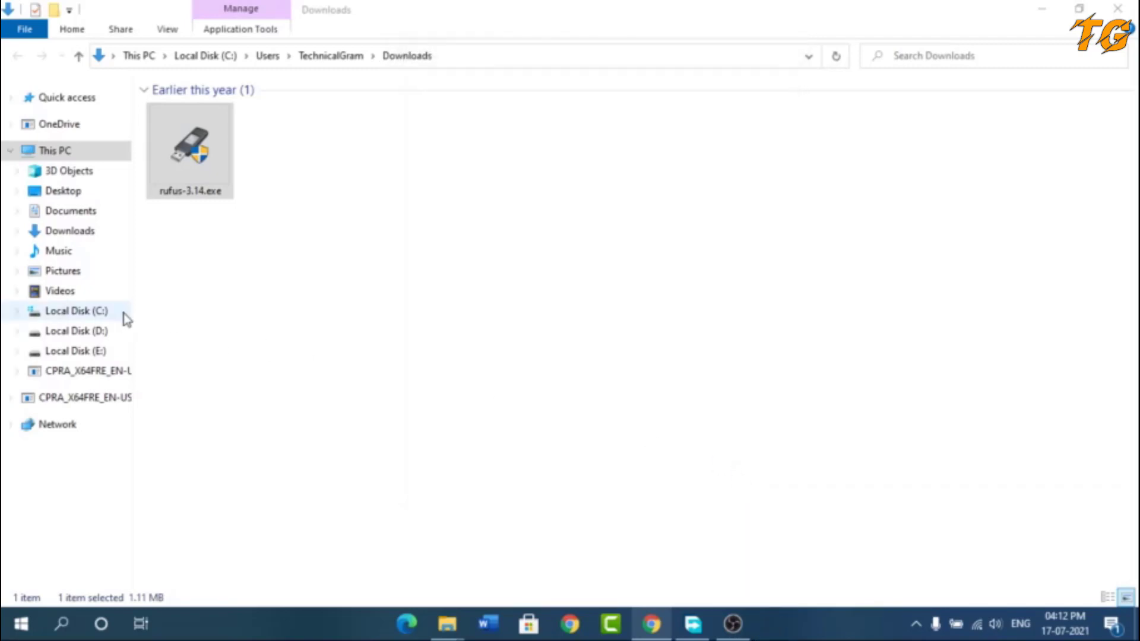
- Inspect the installation files on the G: USB drive, then return to This PC and refresh the view
{"action": "left_click", "coordinate": [62, 152]}
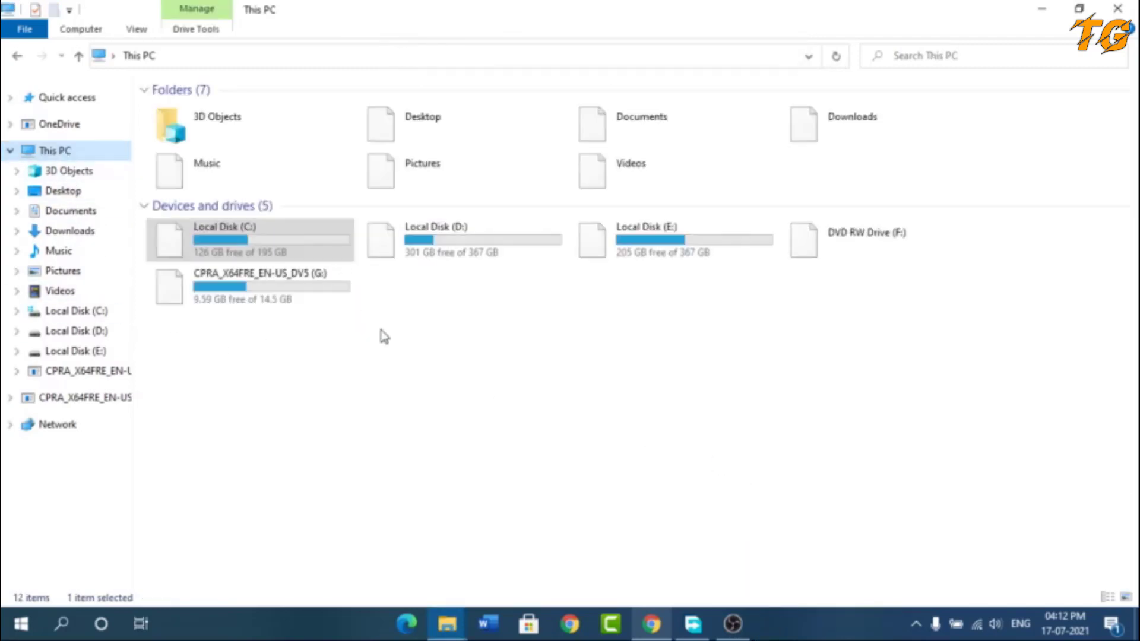
{"action": "double_click", "coordinate": [258, 296]}
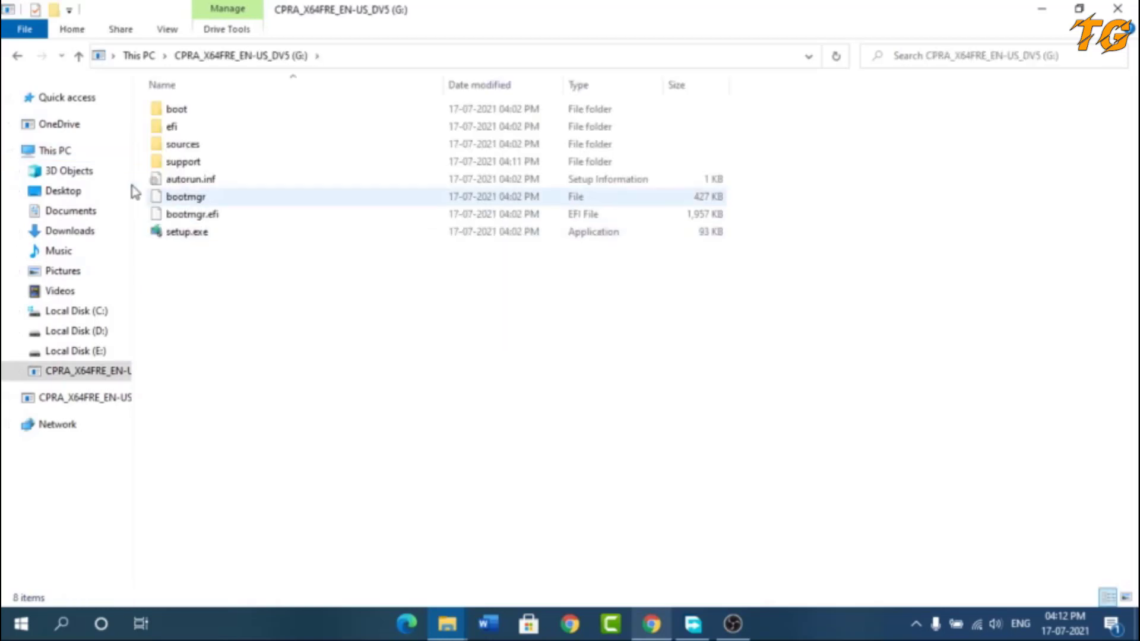
{"action": "left_click", "coordinate": [84, 157]}
{"action": "left_click", "coordinate": [581, 339]}
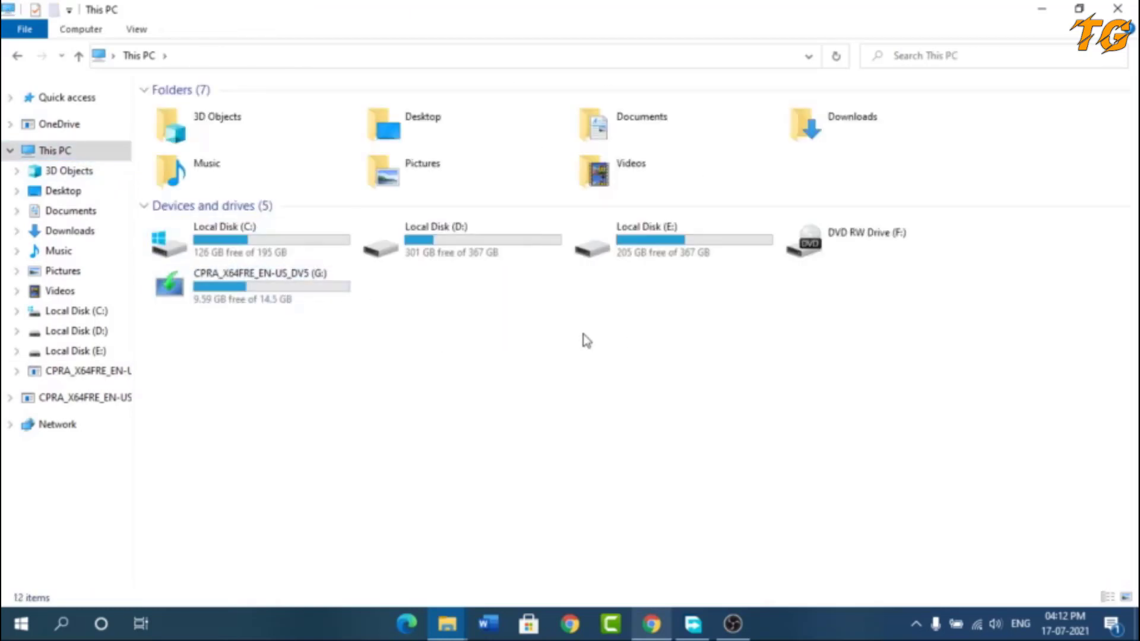
{"action": "right_click", "coordinate": [579, 331]}
{"action": "left_click", "coordinate": [627, 399]}
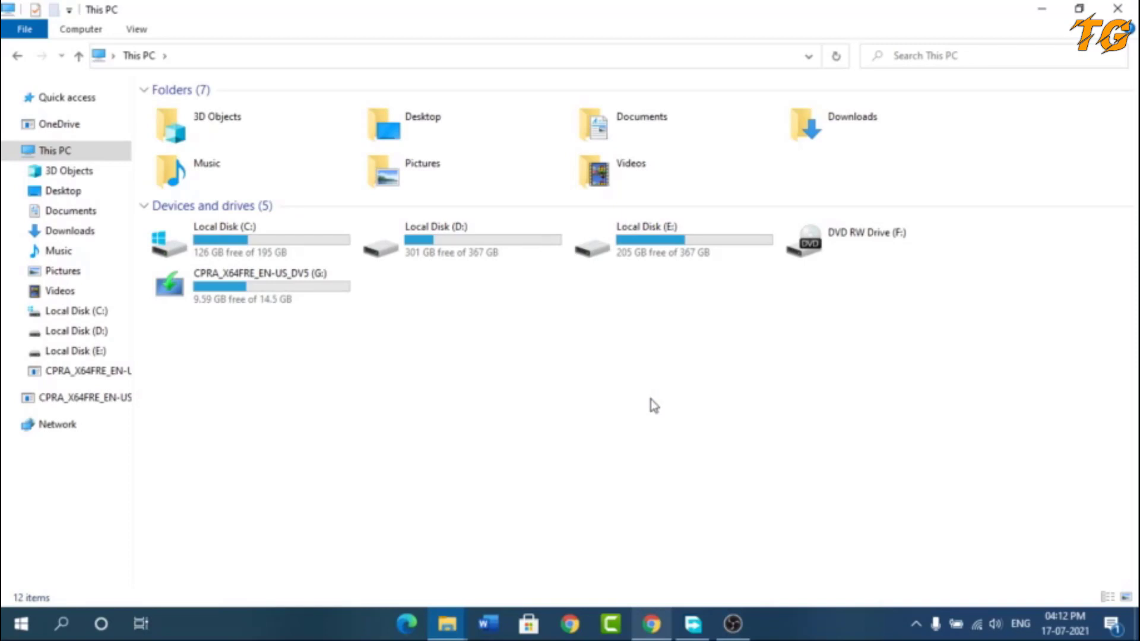